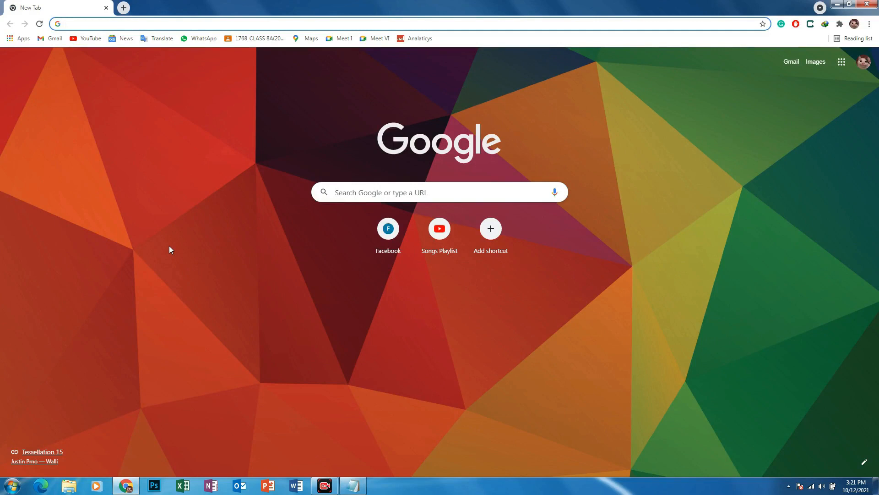
{"action": "type", "text": "https://www.microsoft.com/en-in/software-download/windows11"}
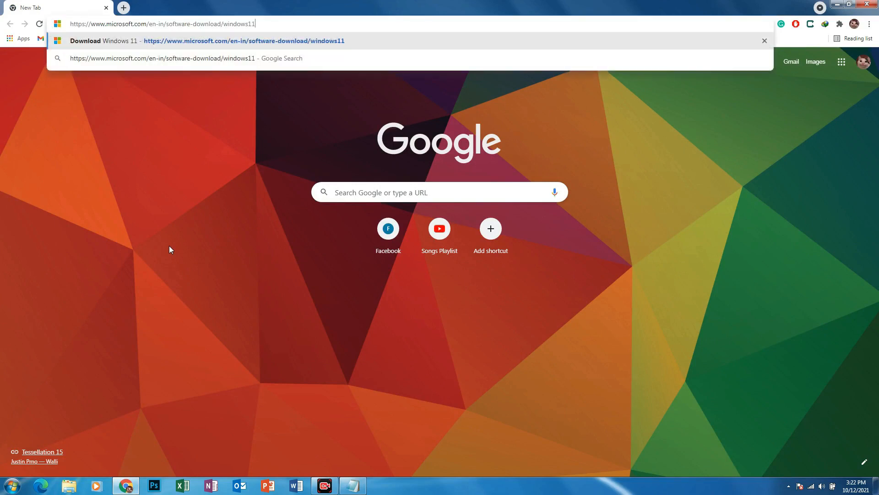
{"action": "key", "text": "Return"}
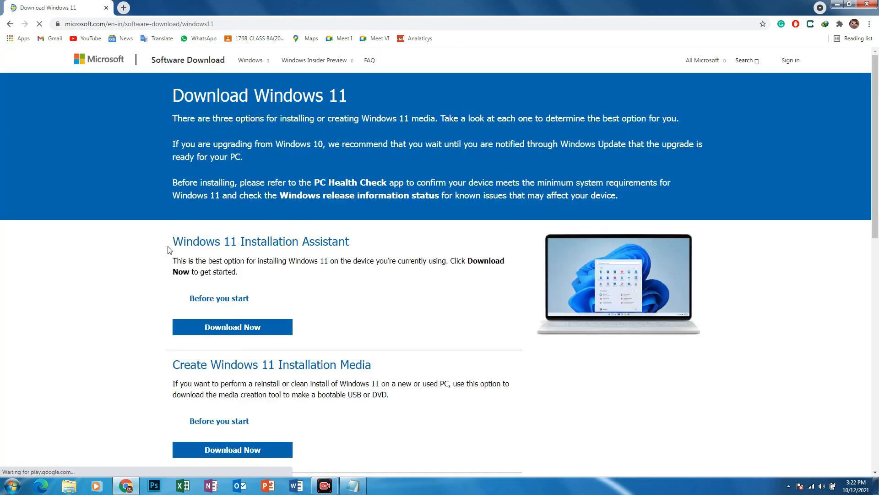
{"action": "scroll", "coordinate": [281, 213], "scroll_direction": "down", "scroll_amount": 3}
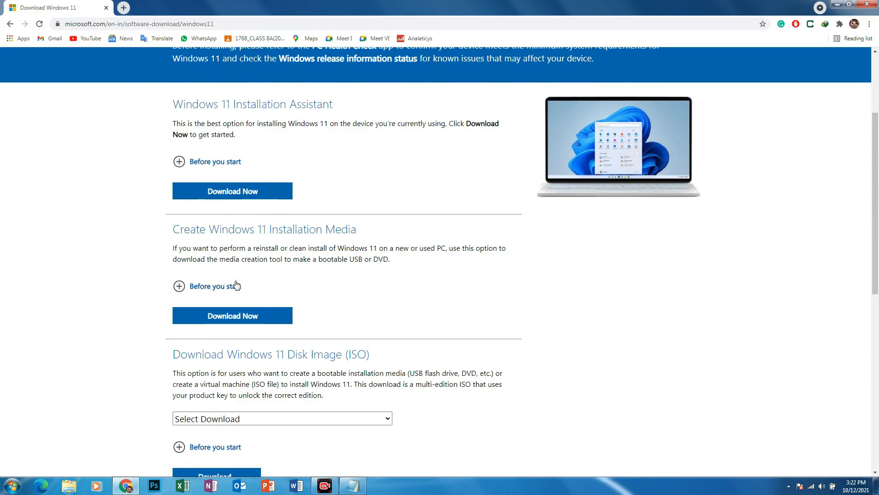
{"action": "scroll", "coordinate": [238, 302], "scroll_direction": "down", "scroll_amount": 4}
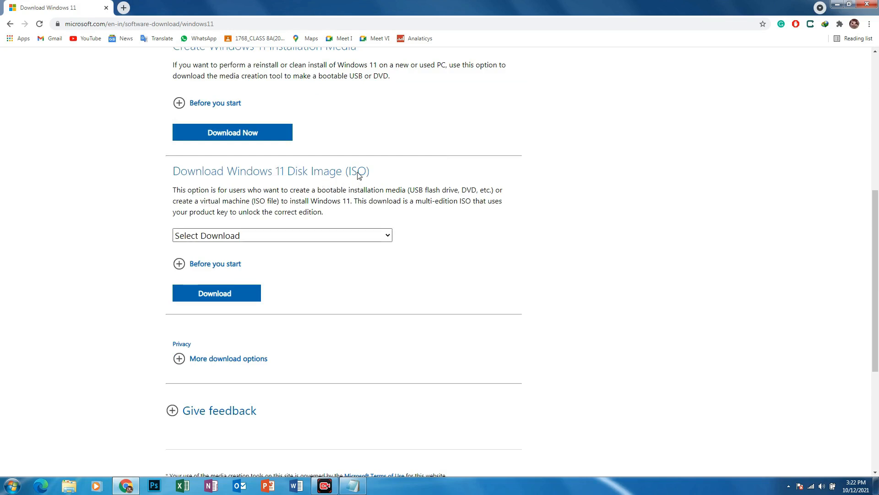
Choose Windows 11 as the disk image (ISO) to download and submit the choice
{"action": "left_click", "coordinate": [222, 238]}
{"action": "left_click", "coordinate": [210, 261]}
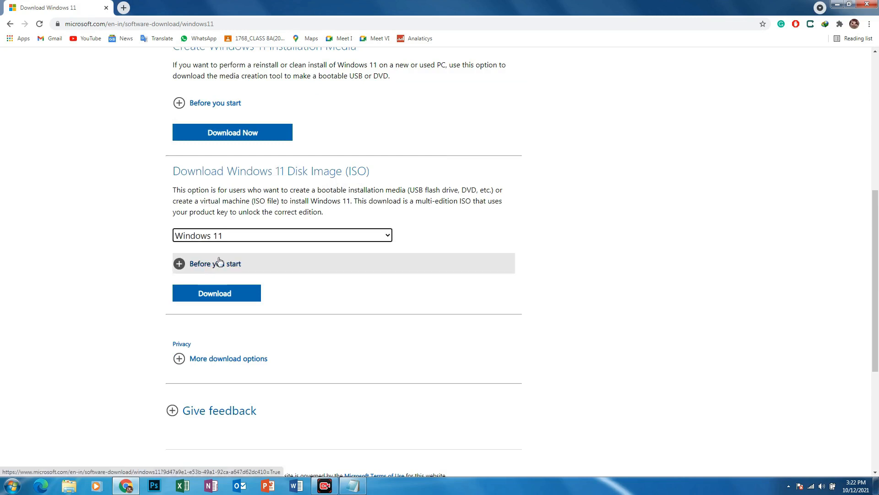
{"action": "left_click", "coordinate": [232, 294]}
Set the product language to English and confirm it
{"action": "scroll", "coordinate": [215, 290], "scroll_direction": "down", "scroll_amount": 4}
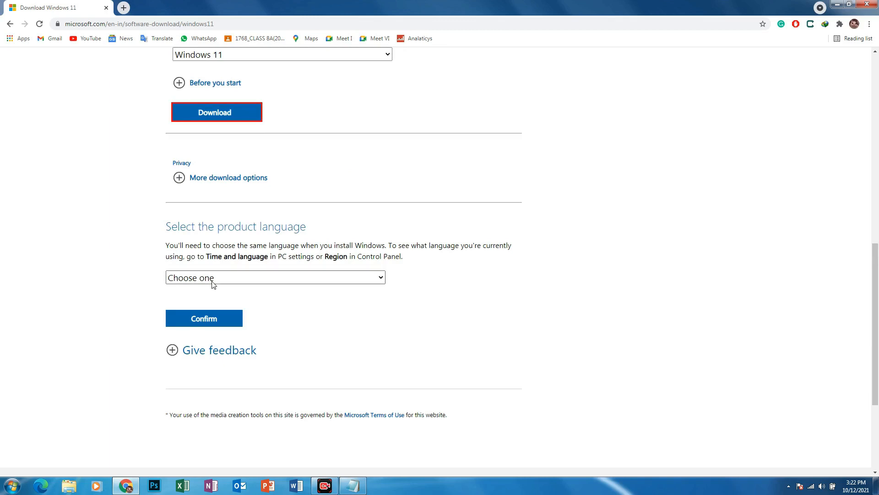
{"action": "left_click", "coordinate": [212, 279]}
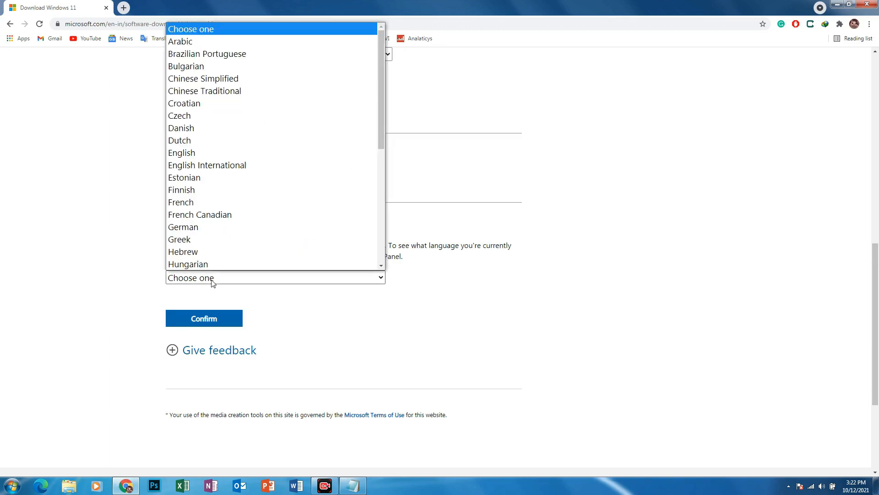
{"action": "scroll", "coordinate": [224, 241], "scroll_direction": "down", "scroll_amount": 1}
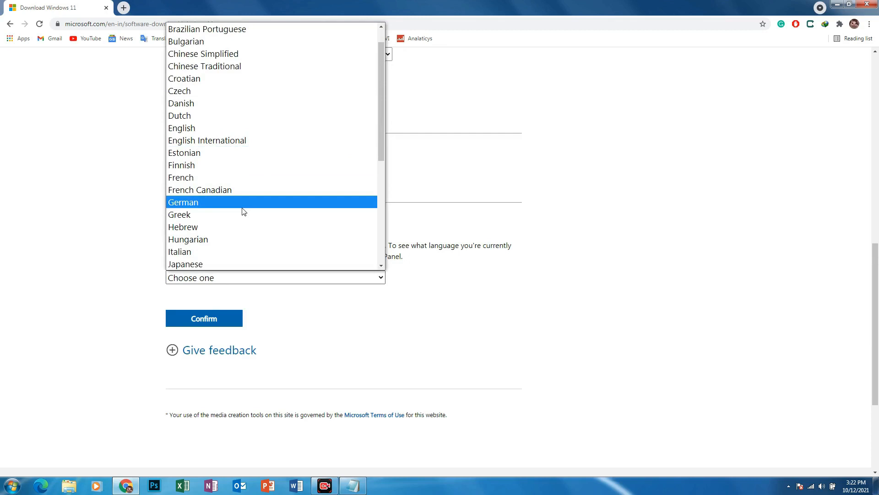
{"action": "left_click", "coordinate": [222, 131]}
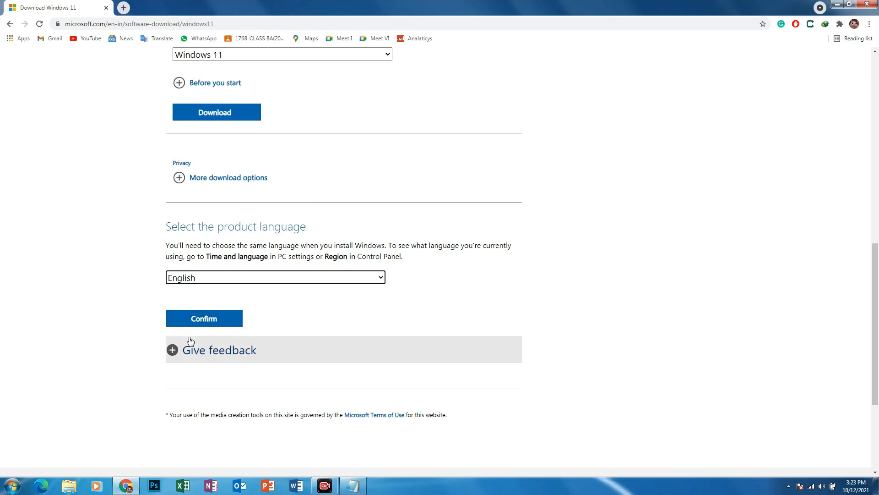
{"action": "left_click", "coordinate": [192, 323]}
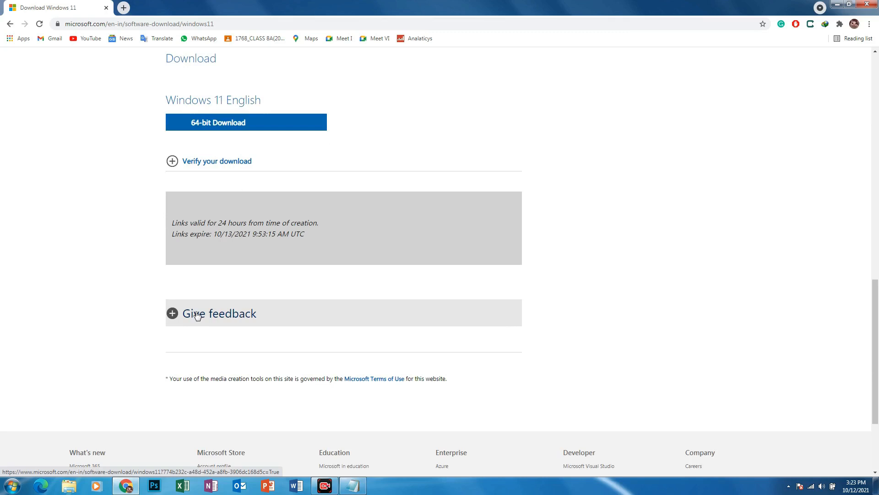
Start the 64-bit download of Win11_English_x64.iso into the Downloads folder
{"action": "left_click", "coordinate": [240, 128]}
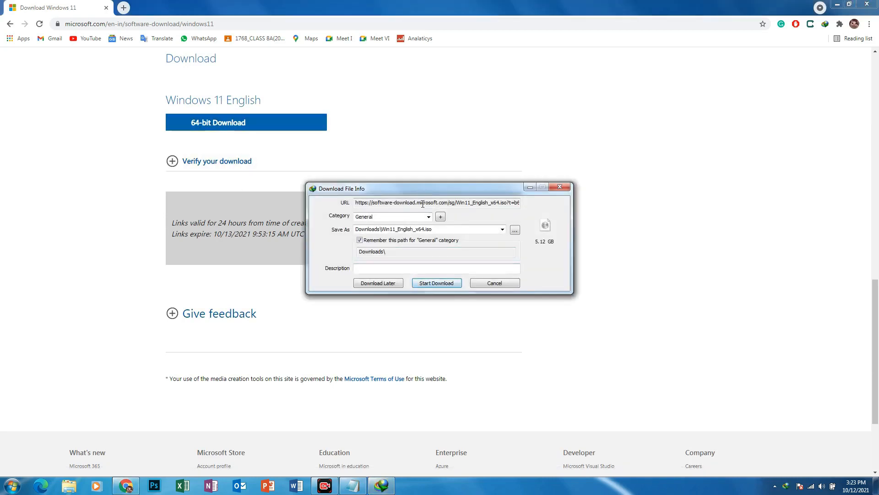
{"action": "left_click", "coordinate": [436, 284]}
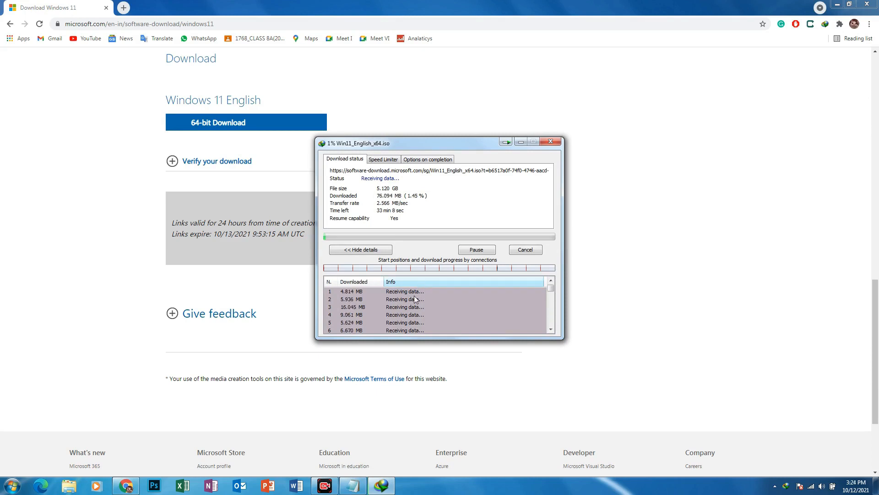
Copy the Google Drive link from the Links file in Notepad and open it in a new Chrome tab
{"action": "left_click", "coordinate": [354, 486]}
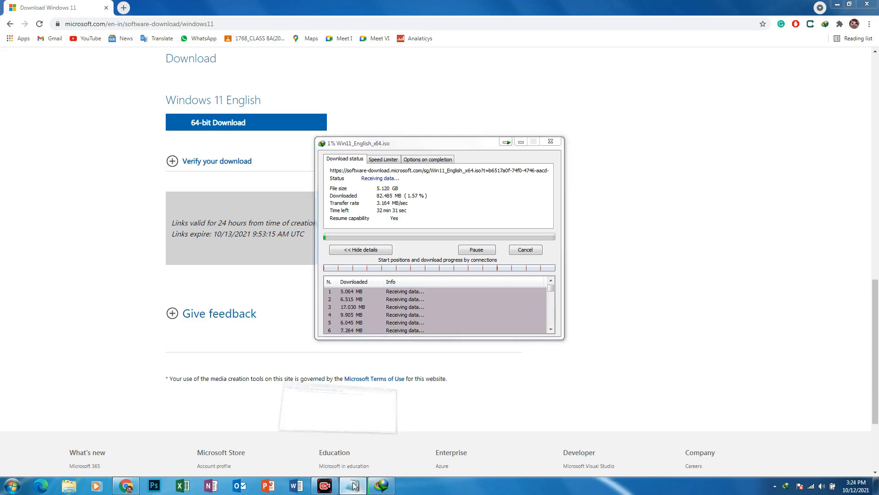
{"action": "left_click_drag", "start_coordinate": [339, 81], "coordinate": [34, 90]}
{"action": "key", "text": "ctrl+c"}
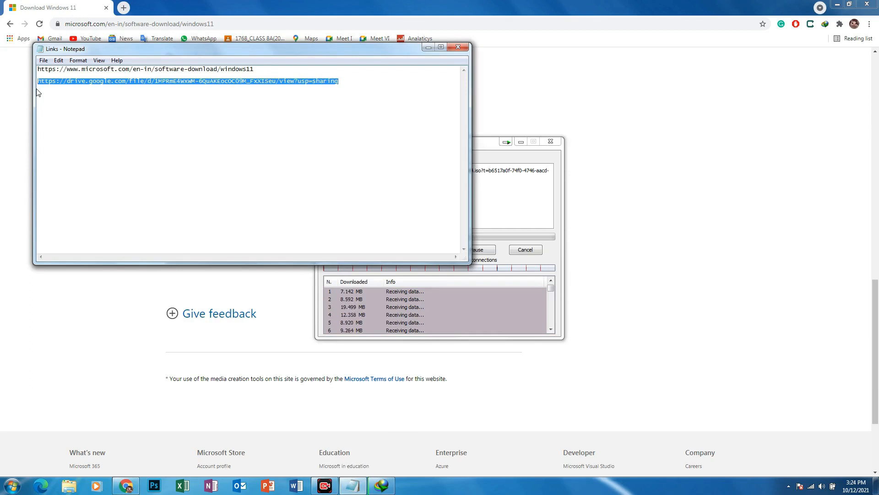
{"action": "left_click", "coordinate": [168, 4]}
{"action": "left_click", "coordinate": [127, 8]}
{"action": "key", "text": "ctrl+v"}
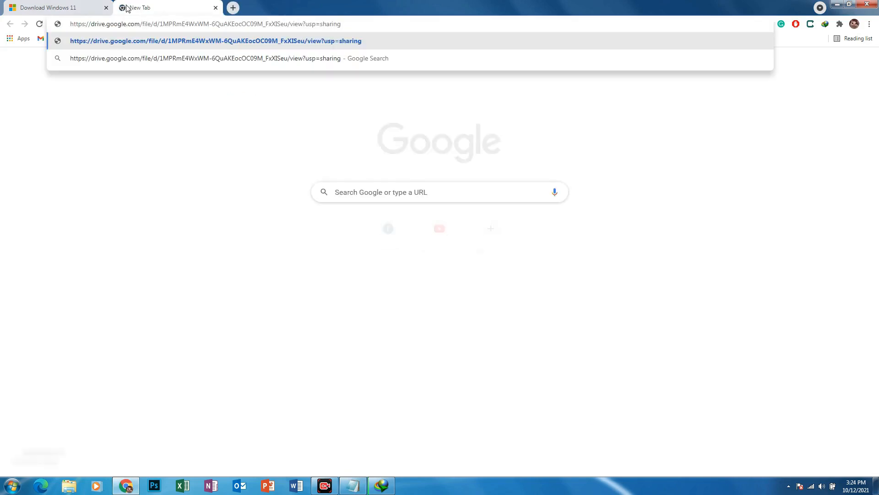
{"action": "key", "text": "Return"}
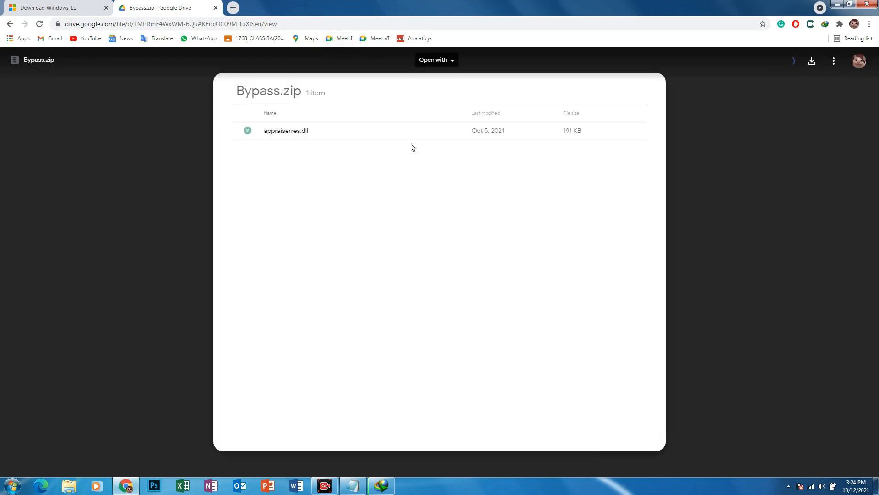
Download Bypass.zip from Google Drive, saving it as Bypass_2.zip, and close the completion dialog
{"action": "left_click", "coordinate": [814, 63]}
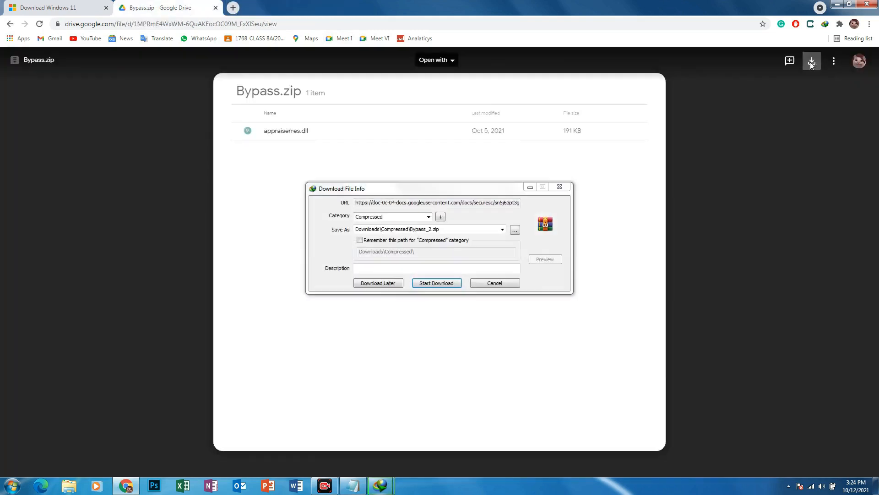
{"action": "left_click", "coordinate": [439, 283]}
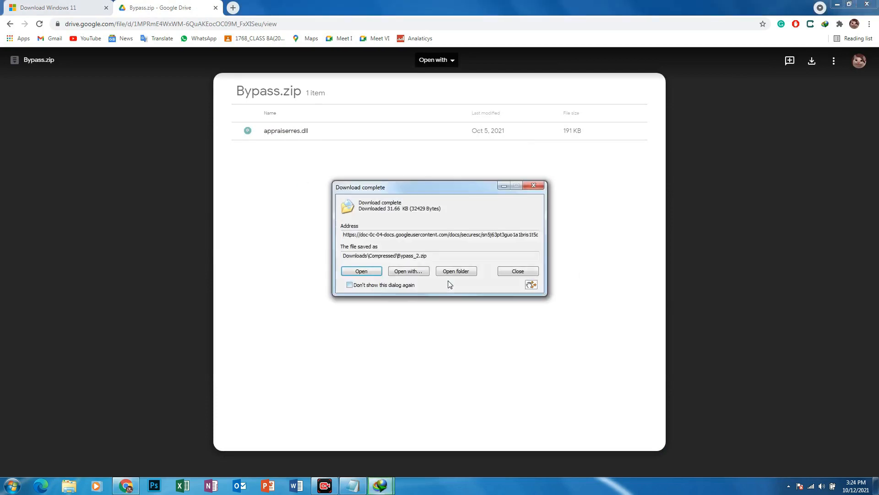
{"action": "left_click", "coordinate": [508, 272]}
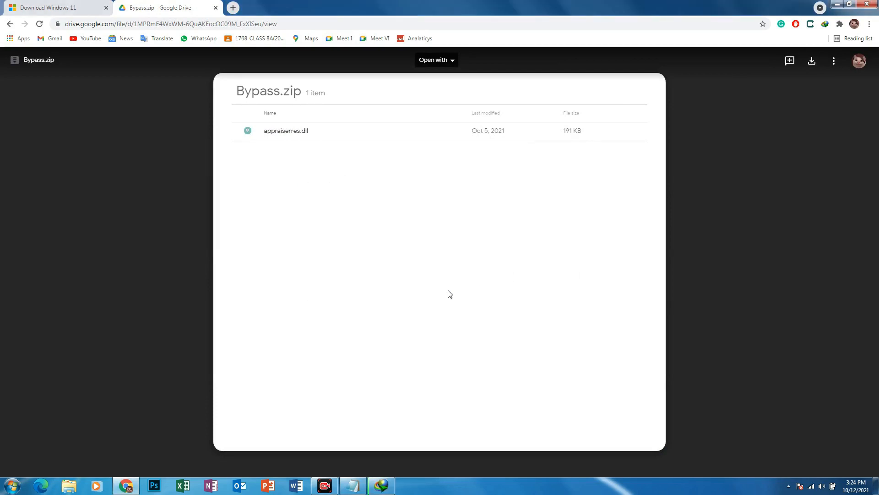
Open the folder of the downloaded Win11_English_x64 ISO and extract the image with WinRAR to E:\OS
{"action": "left_click", "coordinate": [386, 485]}
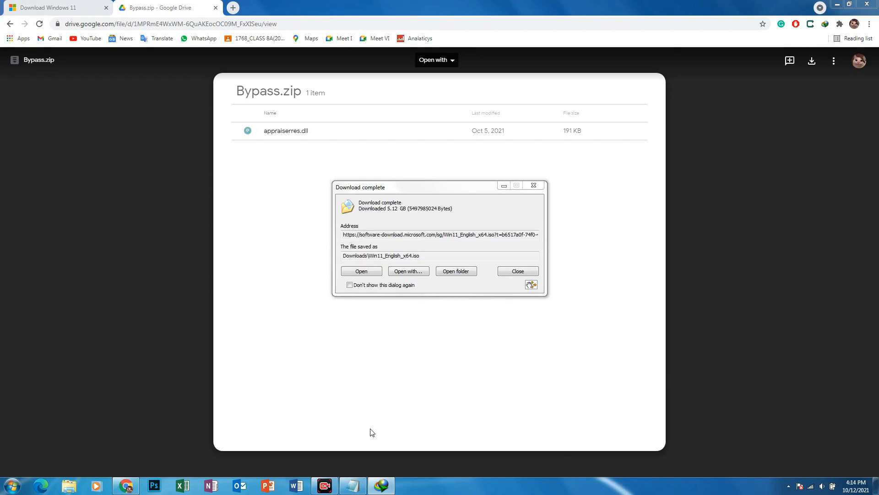
{"action": "left_click", "coordinate": [455, 271]}
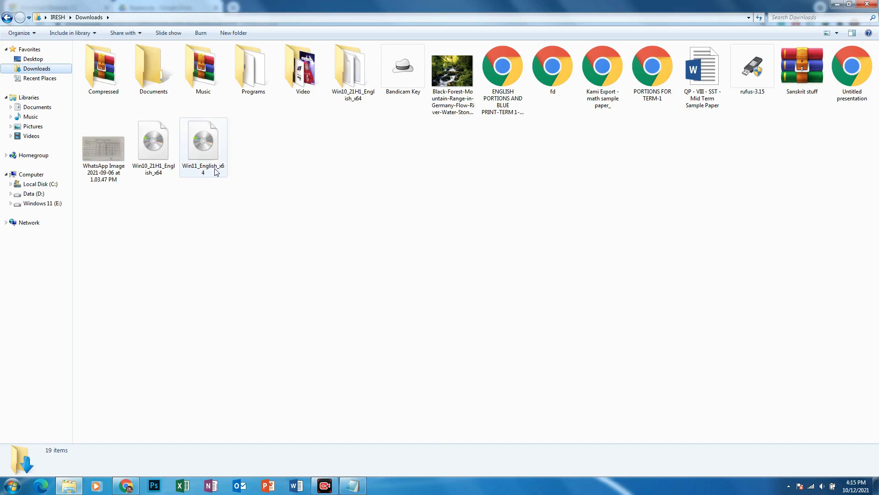
{"action": "right_click", "coordinate": [195, 153]}
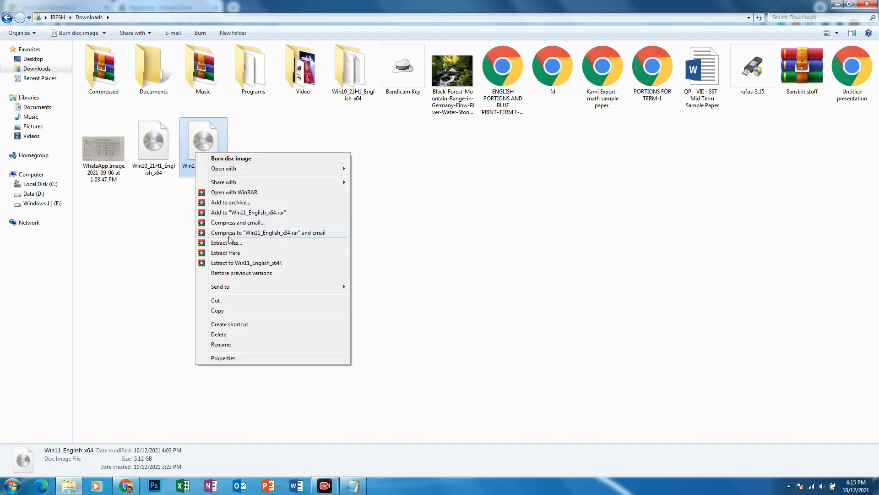
{"action": "left_click", "coordinate": [240, 245]}
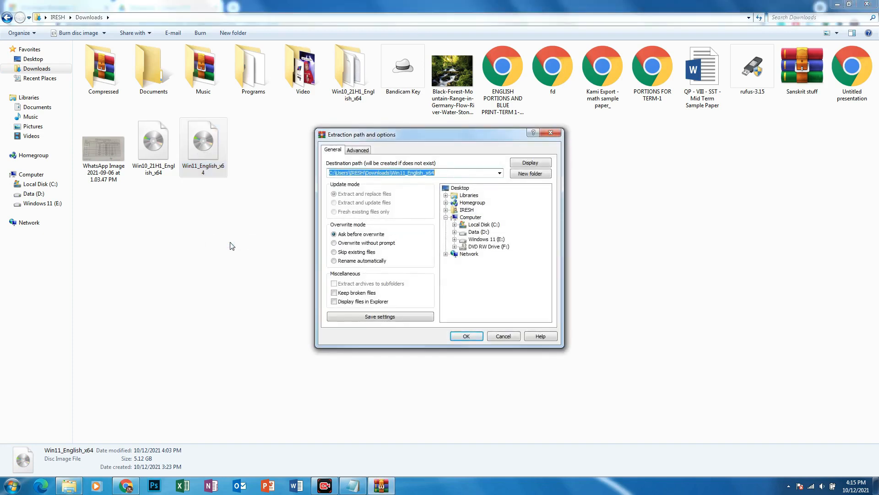
{"action": "left_click", "coordinate": [454, 239]}
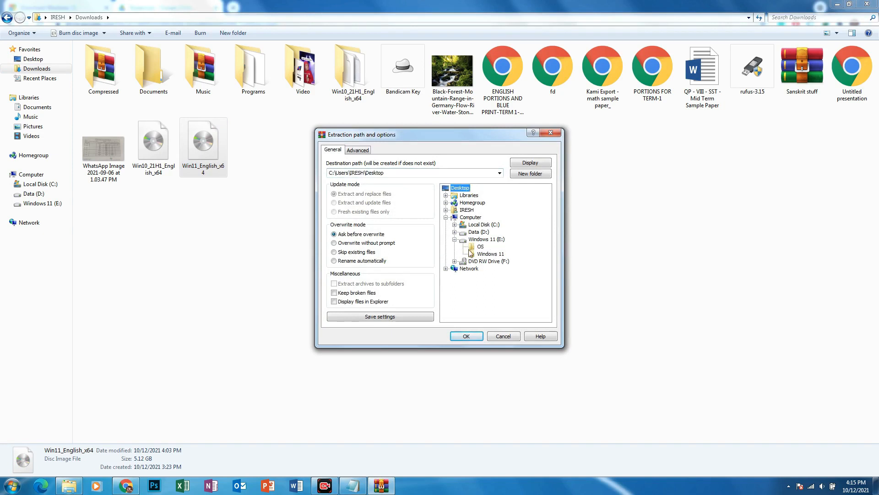
{"action": "left_click", "coordinate": [473, 254]}
{"action": "left_click", "coordinate": [474, 248]}
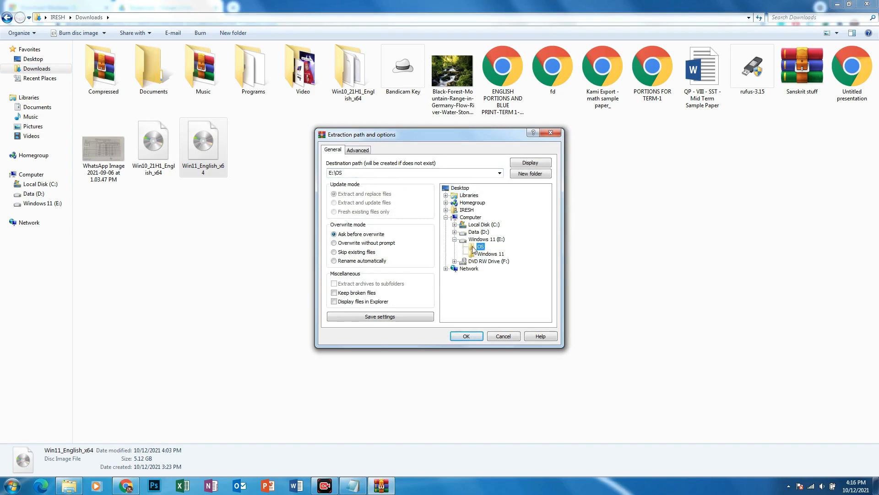
{"action": "left_click", "coordinate": [473, 336]}
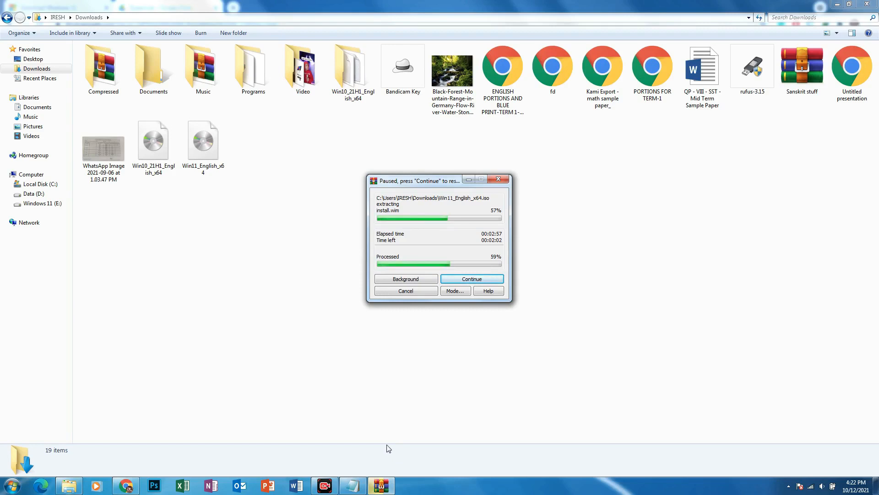
Extract the Bypass archive in place inside the Windows 11 folder on drive E
{"action": "left_click", "coordinate": [54, 204]}
{"action": "double_click", "coordinate": [153, 89]}
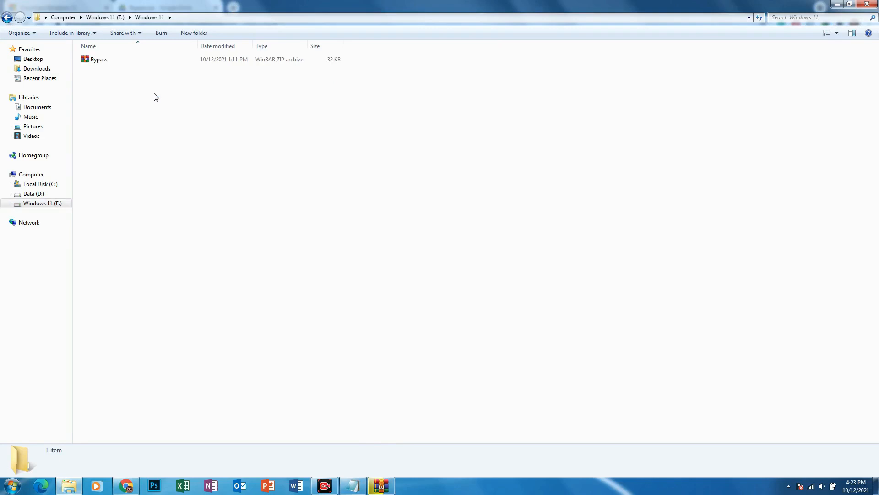
{"action": "left_click", "coordinate": [120, 60]}
{"action": "right_click", "coordinate": [119, 60]}
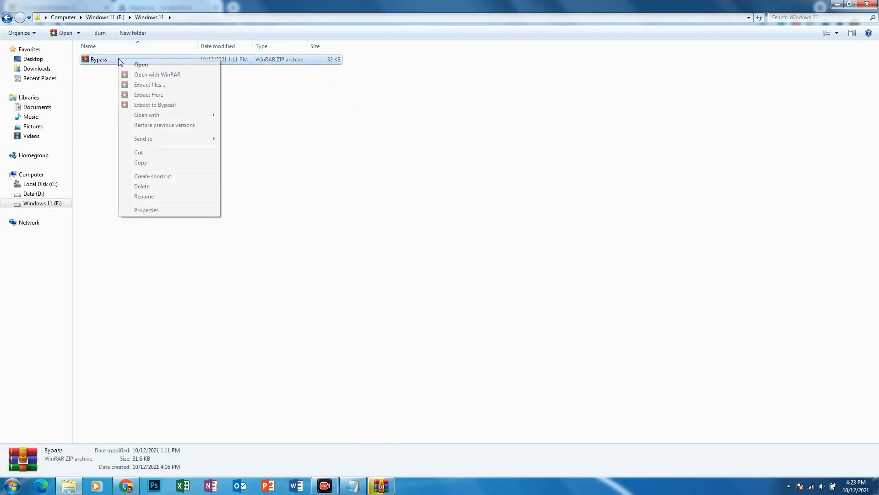
{"action": "left_click", "coordinate": [147, 94]}
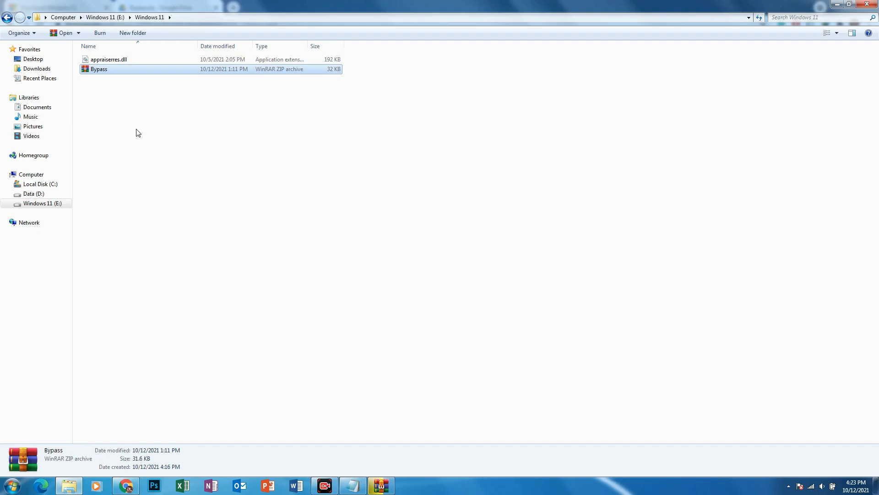
{"action": "left_click", "coordinate": [254, 218]}
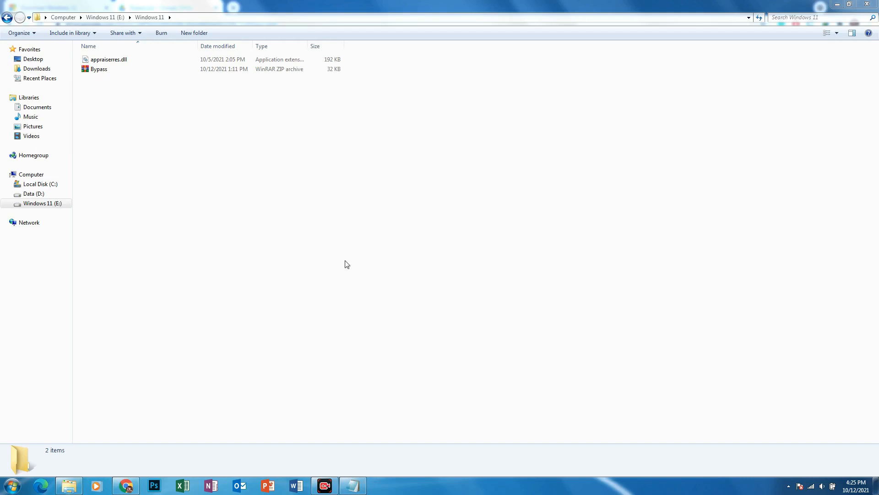
Paste the copied appraiserres.dll into E:\OS\sources, replacing the existing file
{"action": "left_click", "coordinate": [41, 203]}
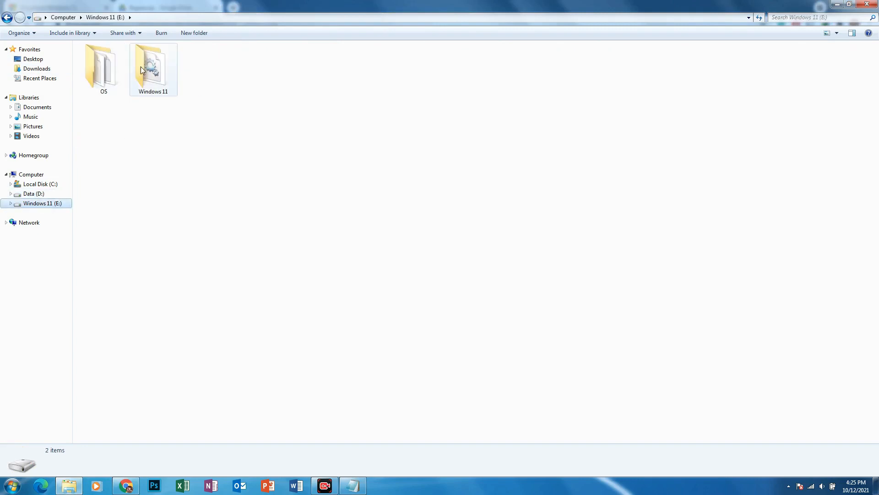
{"action": "double_click", "coordinate": [129, 78]}
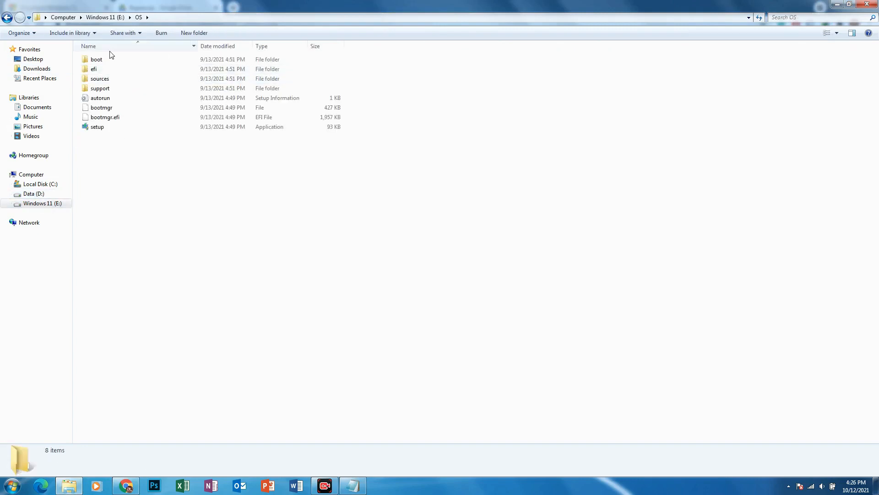
{"action": "double_click", "coordinate": [108, 79]}
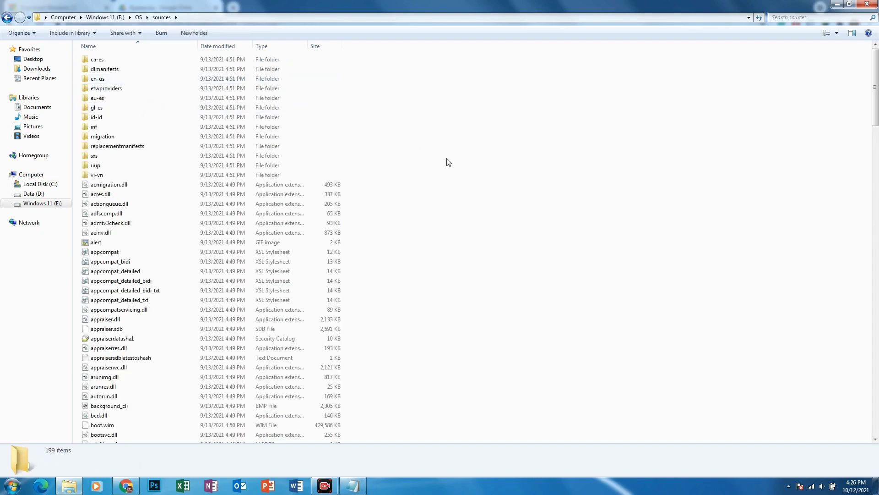
{"action": "key", "text": "ctrl+v"}
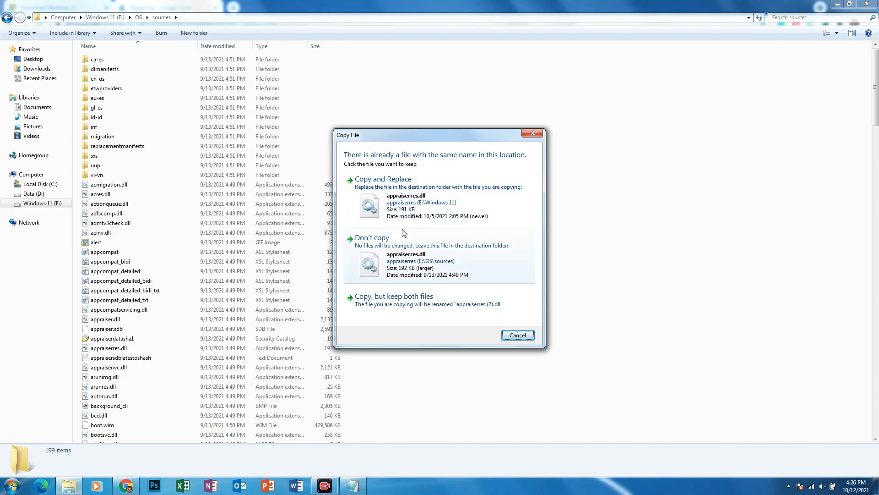
{"action": "left_click", "coordinate": [459, 209]}
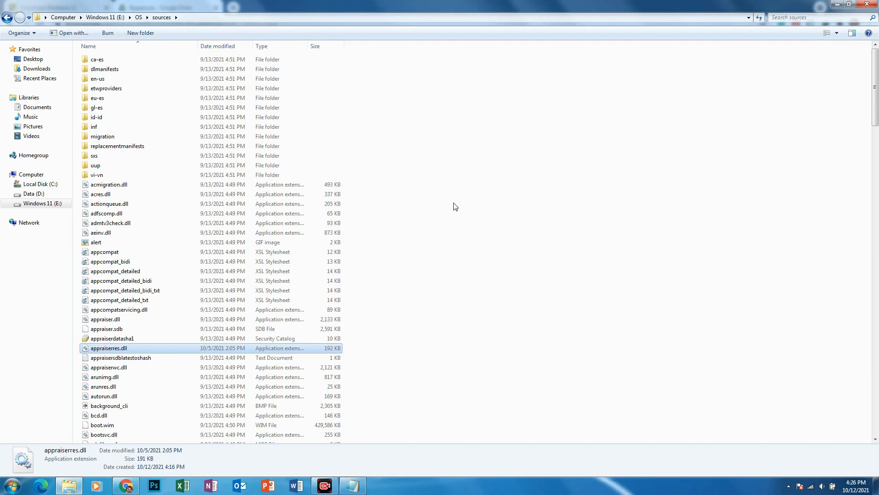
Return to the E:\OS folder and check the status of the wireless network connection
{"action": "left_click", "coordinate": [7, 17]}
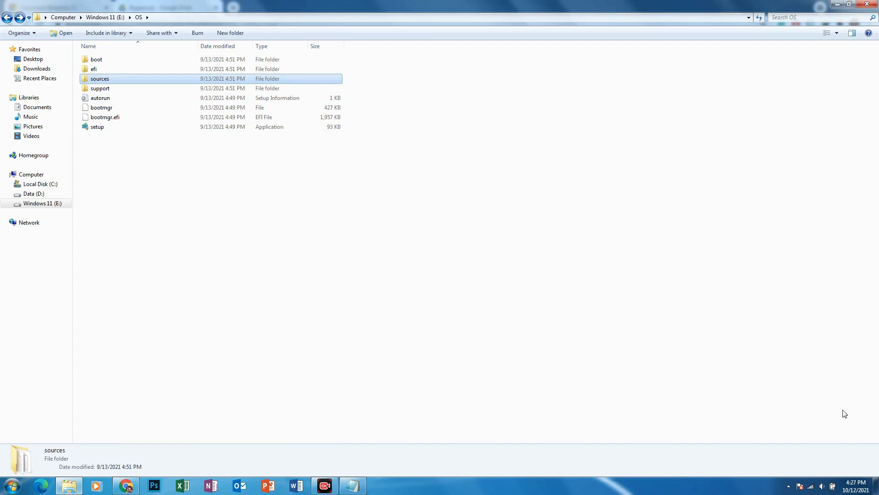
{"action": "left_click", "coordinate": [811, 486]}
{"action": "left_click", "coordinate": [821, 351]}
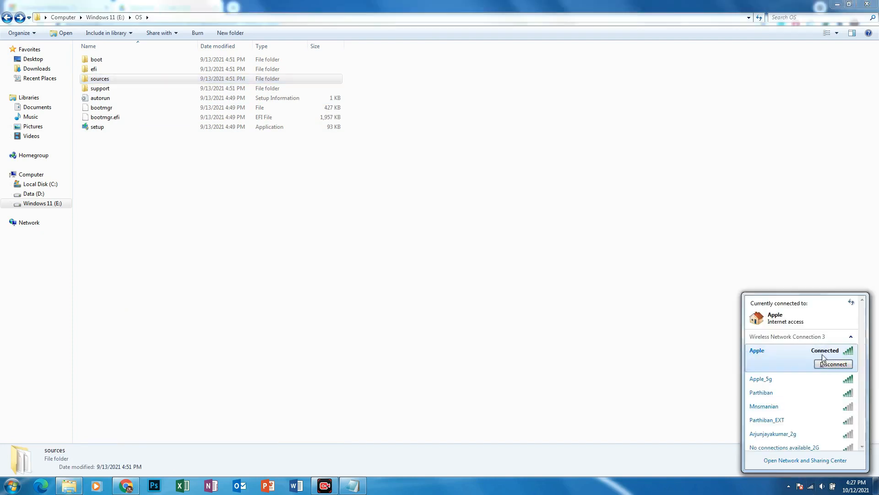
{"action": "left_click", "coordinate": [701, 252]}
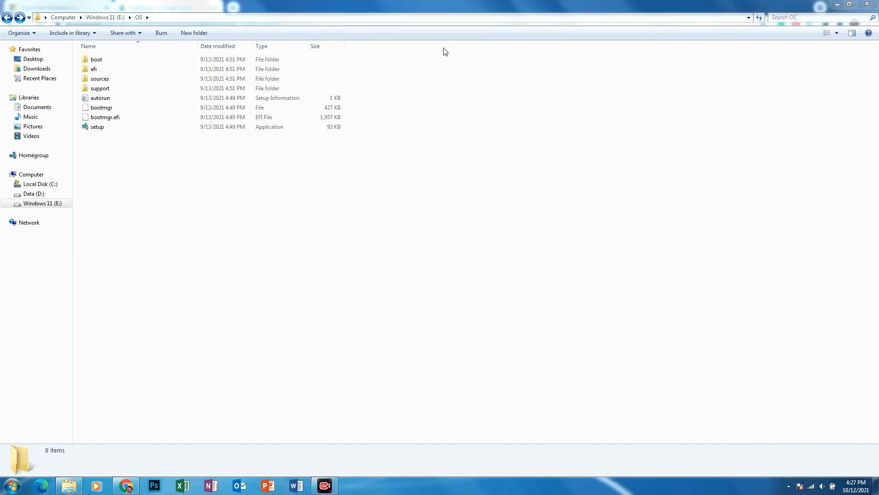
Run the setup application in the OS folder and continue past the Install Windows 11 introduction page
{"action": "left_click", "coordinate": [192, 130]}
{"action": "double_click", "coordinate": [193, 130]}
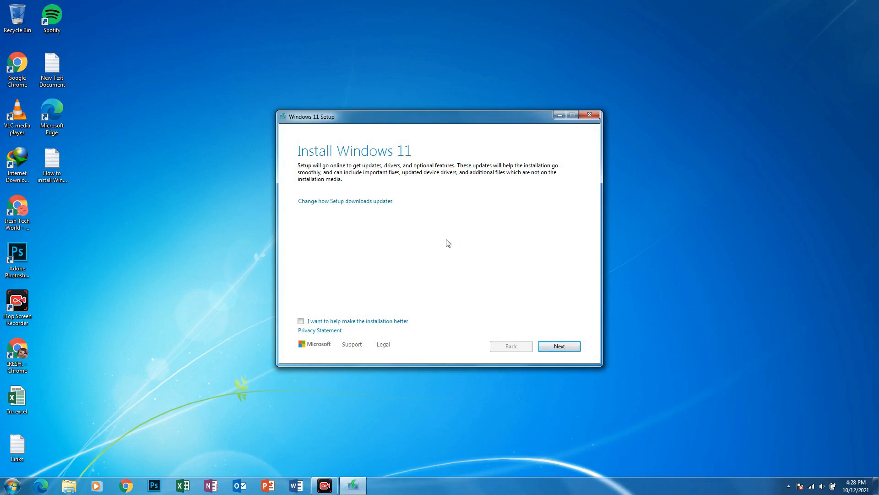
{"action": "left_click", "coordinate": [556, 348]}
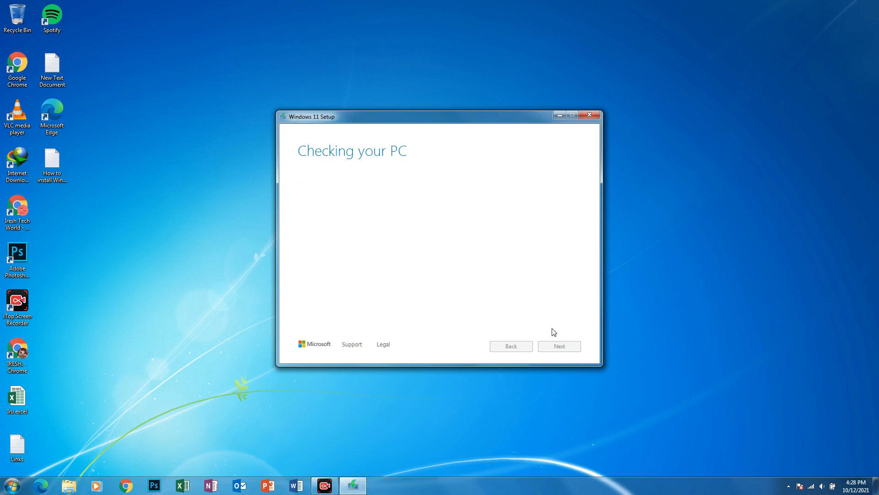
Disconnect the PC from the Apple_5g wireless network while Windows 11 Setup is preparing
{"action": "left_click", "coordinate": [811, 485]}
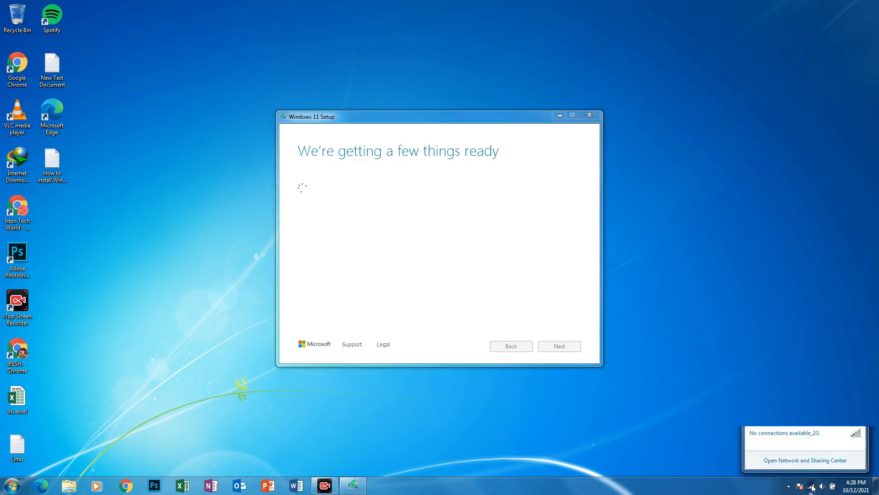
{"action": "left_click", "coordinate": [819, 349]}
{"action": "left_click", "coordinate": [832, 362]}
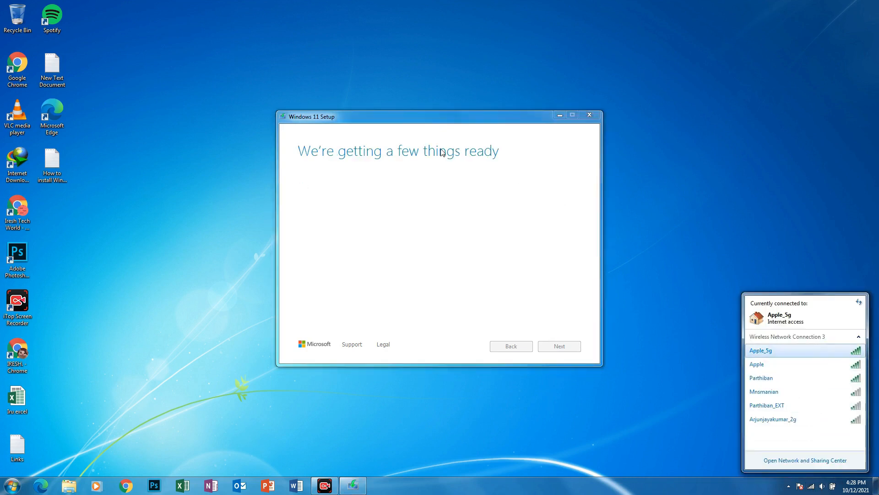
{"action": "left_click", "coordinate": [435, 122]}
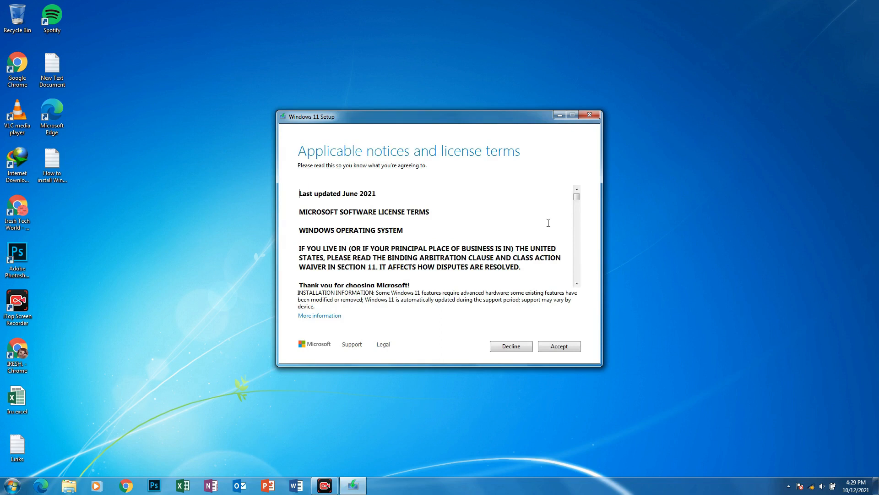
Accept the license terms and start the Windows 11 Pro installation with the option to keep personal files only
{"action": "left_click", "coordinate": [571, 347]}
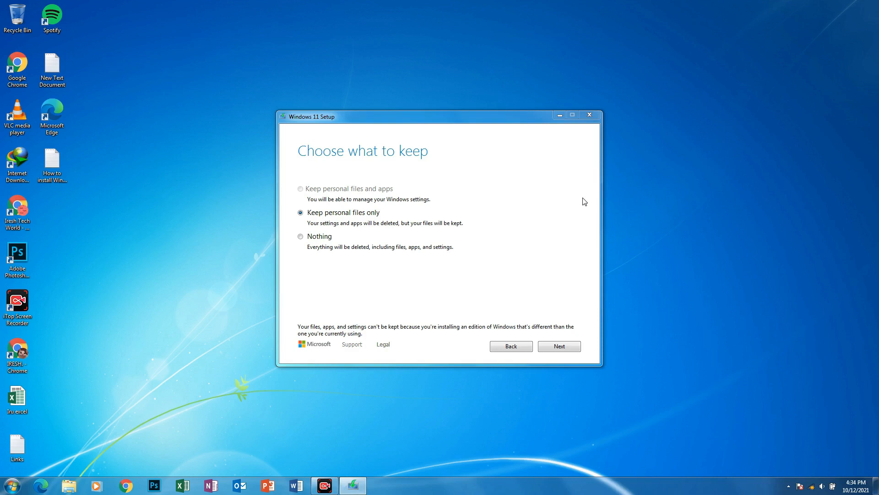
{"action": "left_click", "coordinate": [525, 275]}
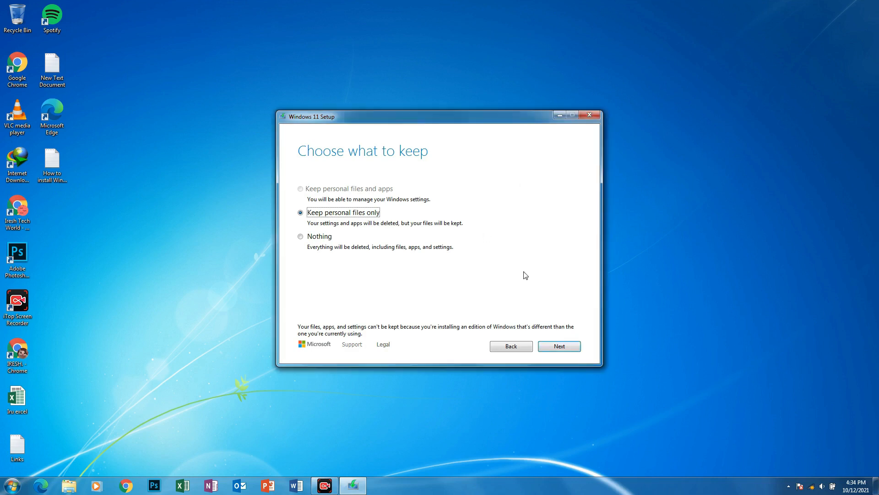
{"action": "left_click", "coordinate": [564, 346]}
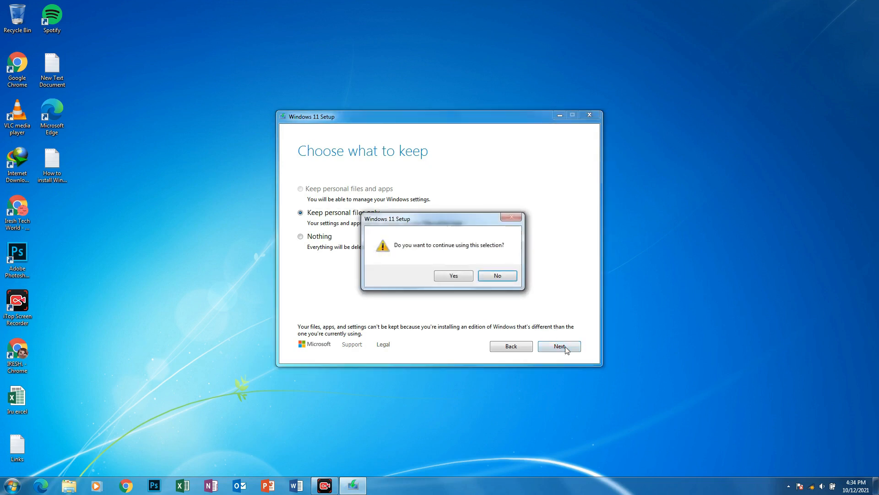
{"action": "left_click", "coordinate": [458, 277]}
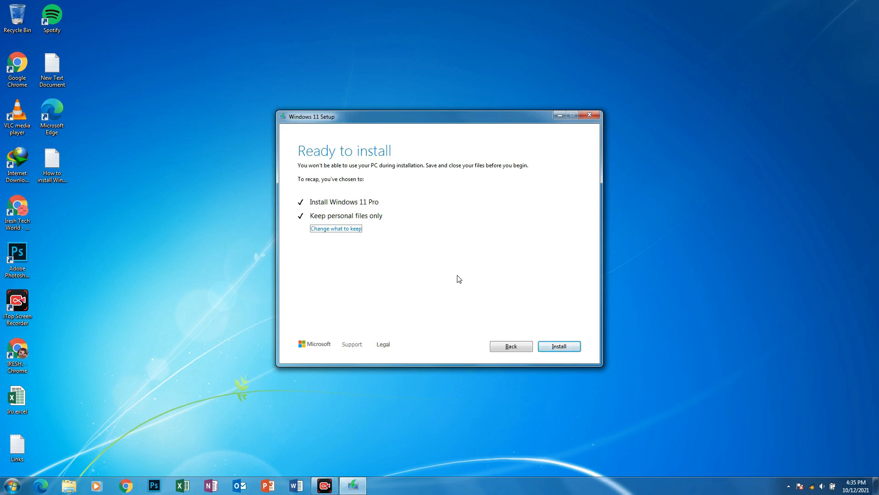
{"action": "left_click", "coordinate": [550, 350]}
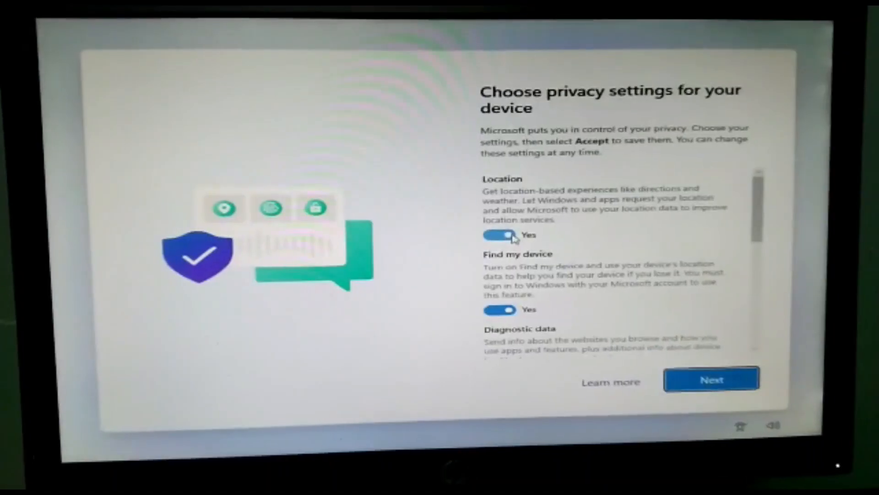
Turn off Location and limit Diagnostic data to Required only in the device privacy settings
{"action": "left_click", "coordinate": [497, 224]}
{"action": "scroll", "coordinate": [504, 239], "scroll_direction": "down", "scroll_amount": 2}
{"action": "left_click", "coordinate": [504, 240]}
{"action": "scroll", "coordinate": [512, 248], "scroll_direction": "down", "scroll_amount": 1}
{"action": "left_click", "coordinate": [502, 165]}
{"action": "left_click", "coordinate": [498, 262]}
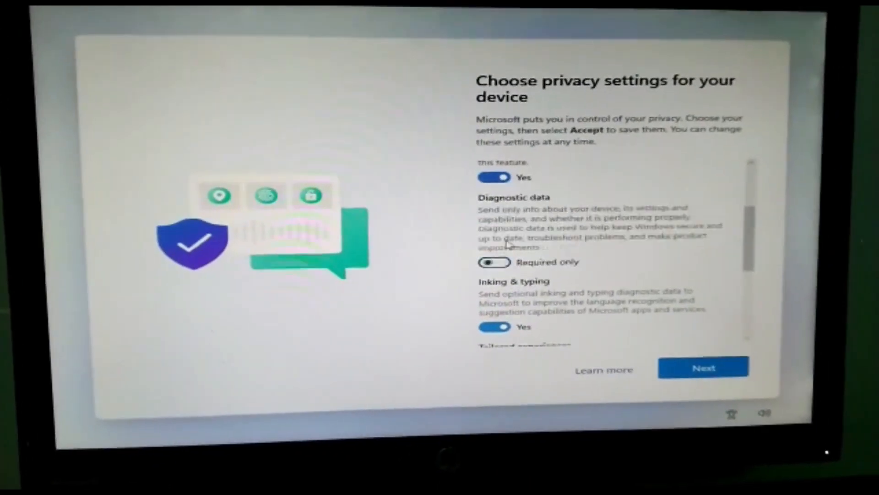
Turn off Inking & typing, Tailored experiences and Advertising ID in the device privacy settings
{"action": "scroll", "coordinate": [501, 257], "scroll_direction": "down", "scroll_amount": 3}
{"action": "left_click", "coordinate": [502, 212]}
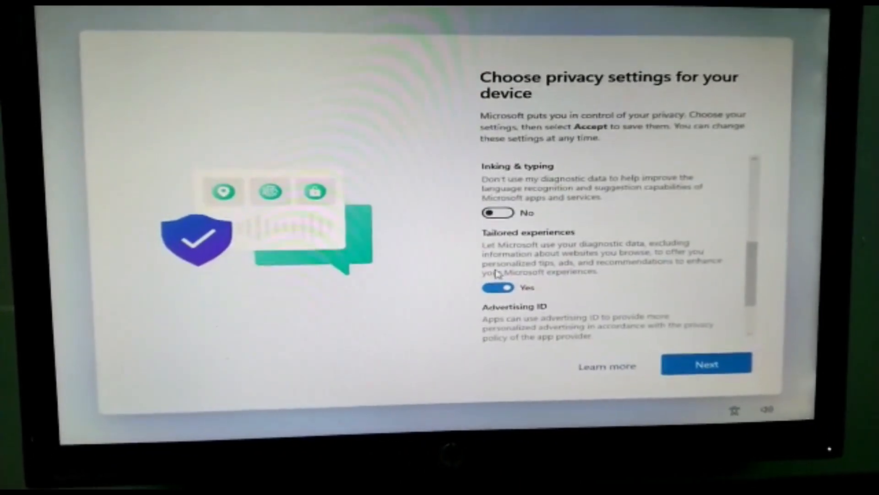
{"action": "left_click", "coordinate": [501, 285]}
{"action": "scroll", "coordinate": [504, 283], "scroll_direction": "down", "scroll_amount": 2}
{"action": "left_click", "coordinate": [505, 286]}
Go back over the privacy toggles and accept the settings to finish the Windows 11 first-run setup
{"action": "scroll", "coordinate": [504, 275], "scroll_direction": "up", "scroll_amount": 2}
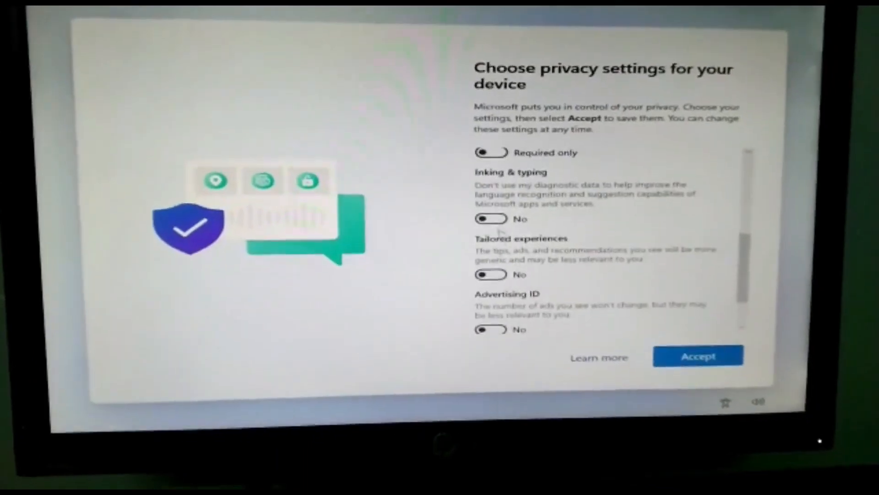
{"action": "left_click", "coordinate": [497, 218]}
{"action": "left_click", "coordinate": [497, 217]}
{"action": "left_click", "coordinate": [499, 217]}
{"action": "left_click", "coordinate": [701, 356]}
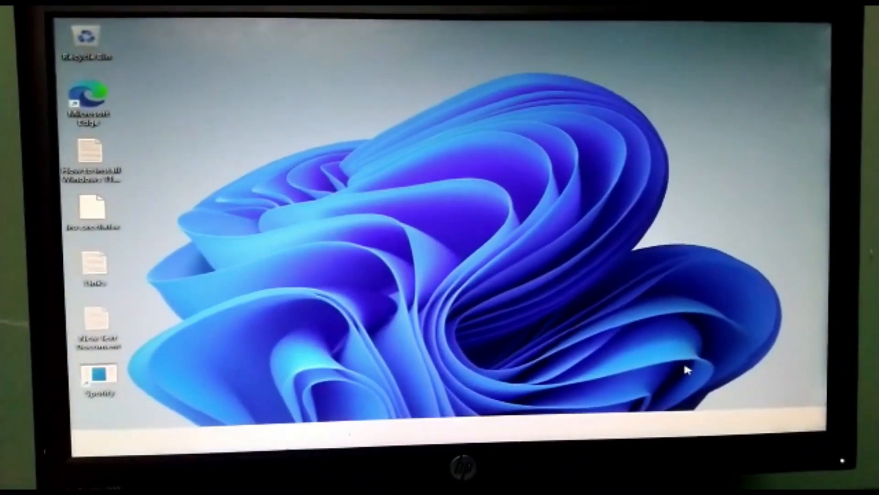
View the Start menu on the new Windows 11 desktop and close it again
{"action": "key", "text": "super"}
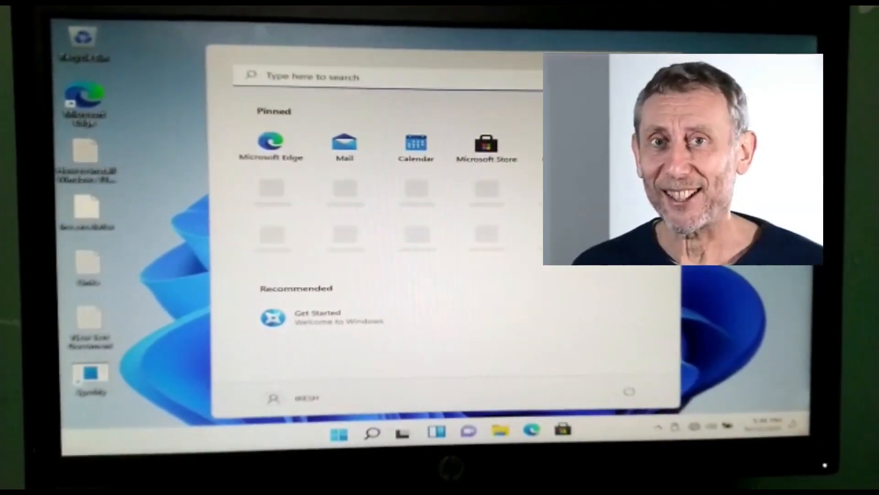
{"action": "key", "text": "super"}
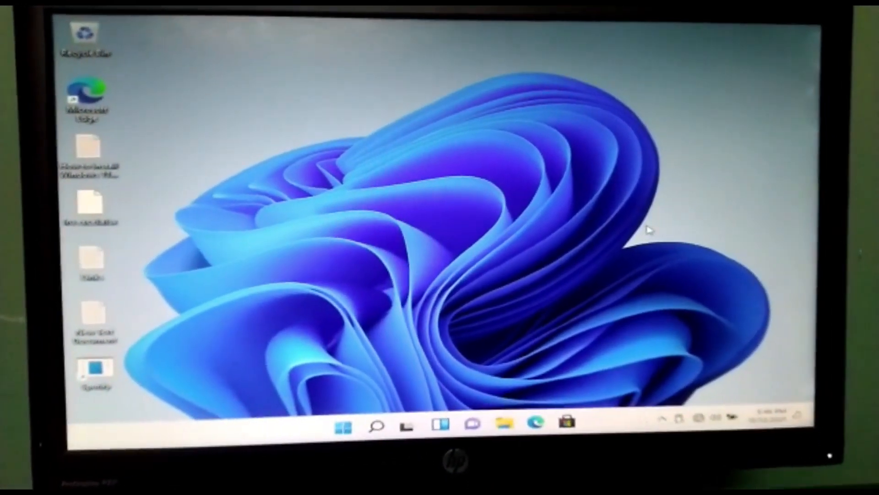